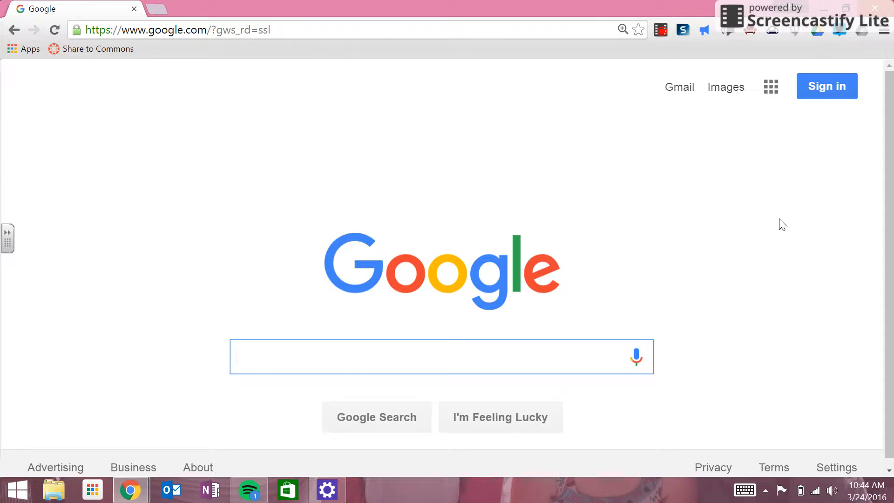
- Sign in to Google with the school account and its password
click(820, 86)
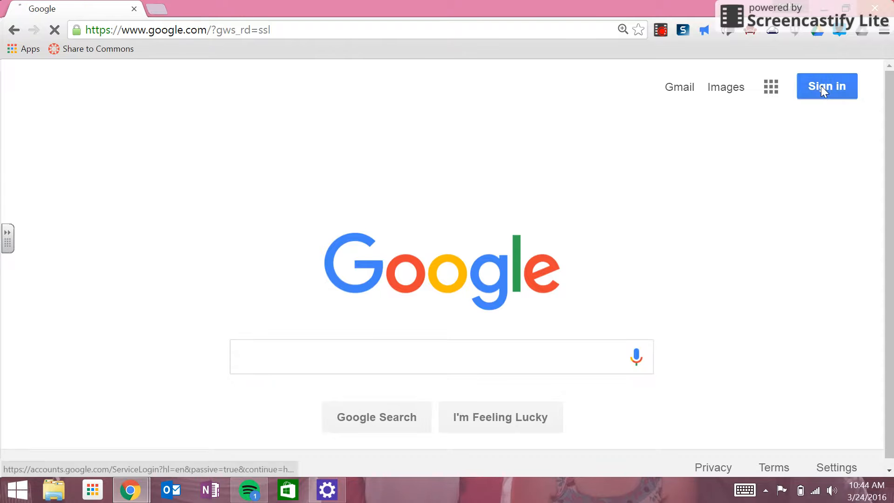
click(504, 281)
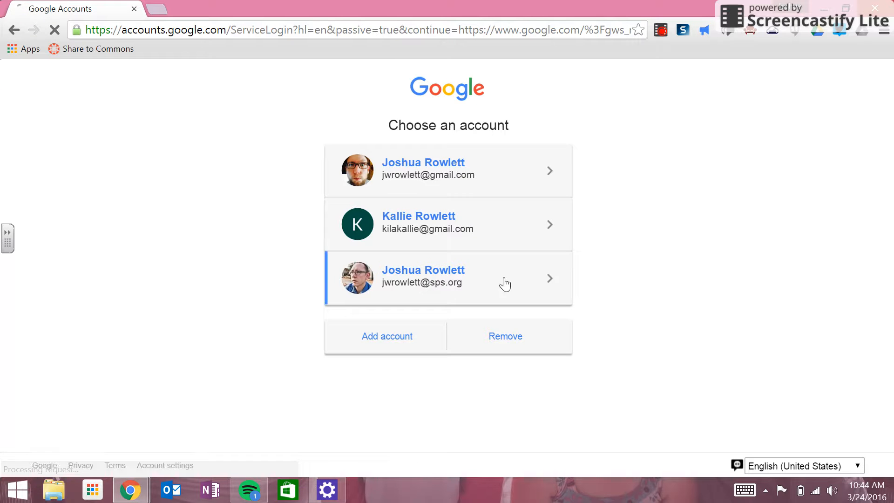
text(•••••••)
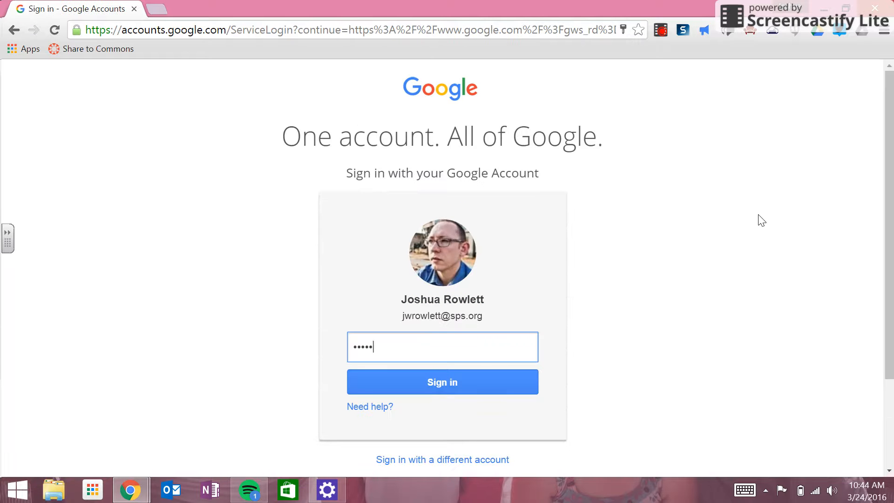
text(•)
key(Return)
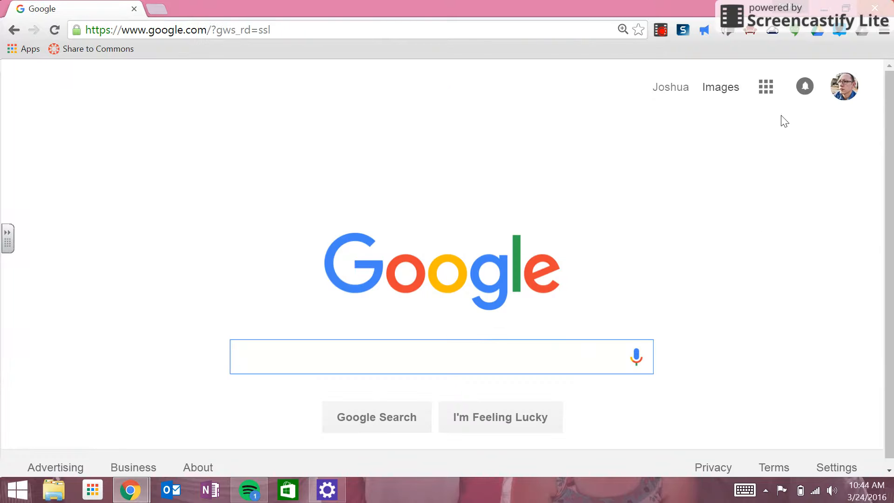
- Open Google Calendar from the apps grid, showing the week of Mar 20–26, 2016
click(765, 92)
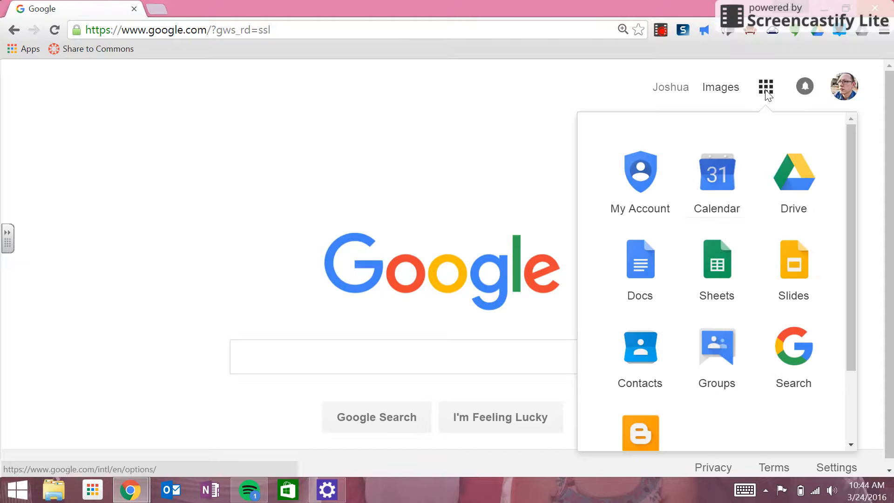
click(742, 183)
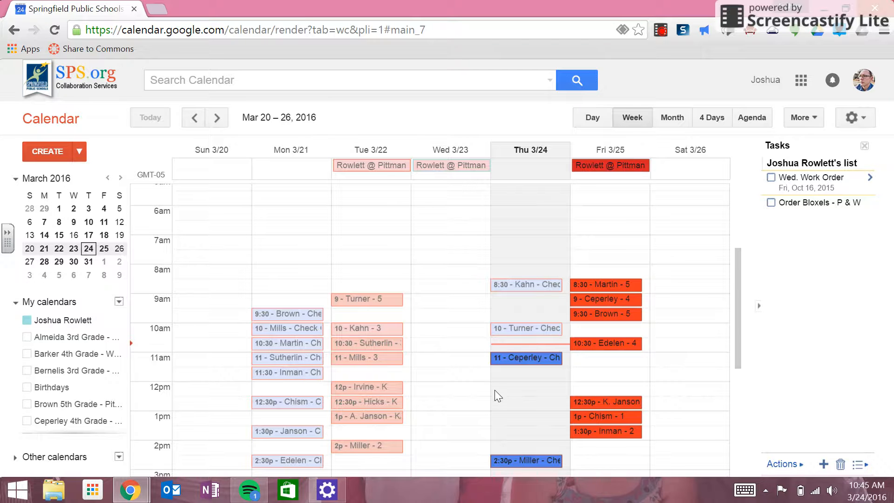
- Create an event 'Test ~ Tutorial' on Thursday 3/24 from 12:00pm to 1:00pm
double_click(523, 393)
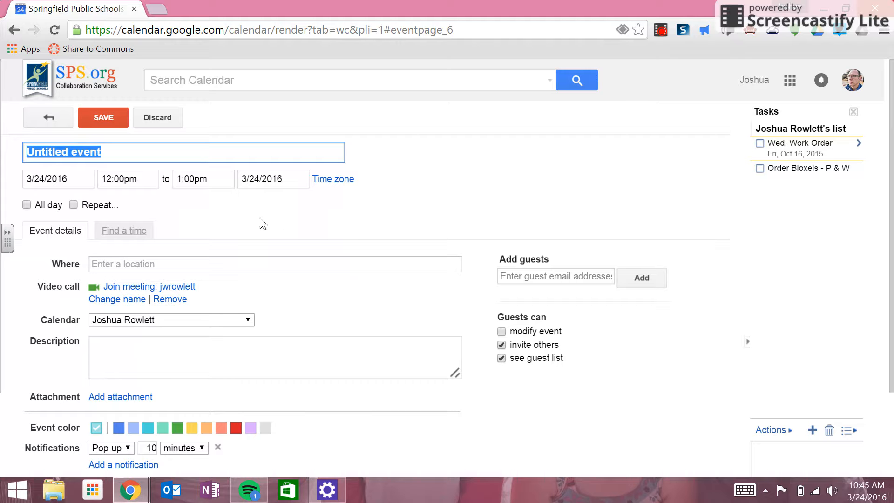
text(Te)
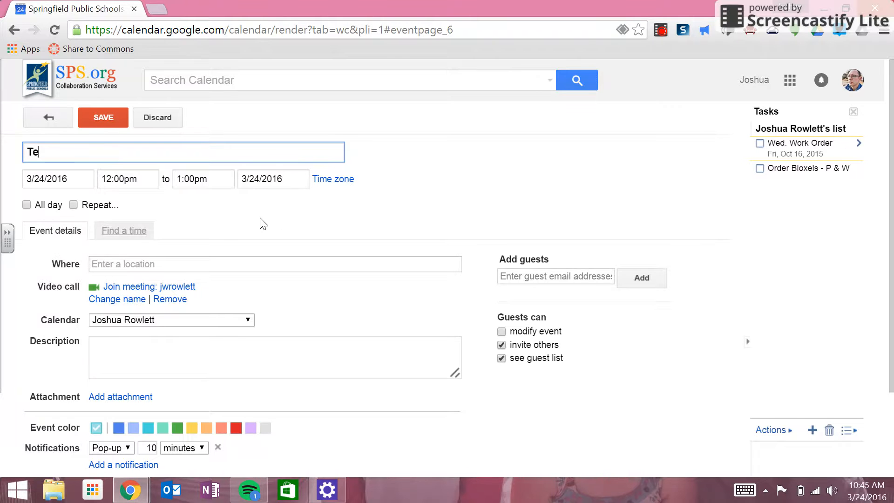
text(st ` )
text(~)
text(Tutori)
text(al)
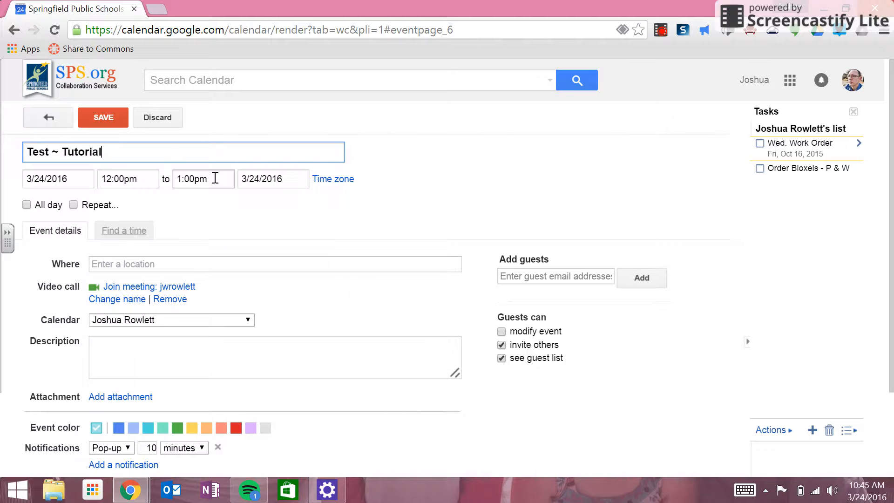
click(289, 179)
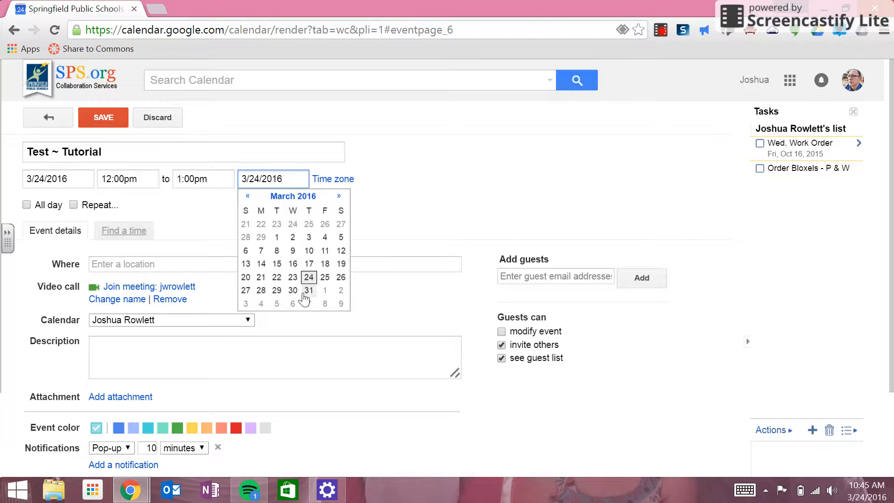
click(214, 213)
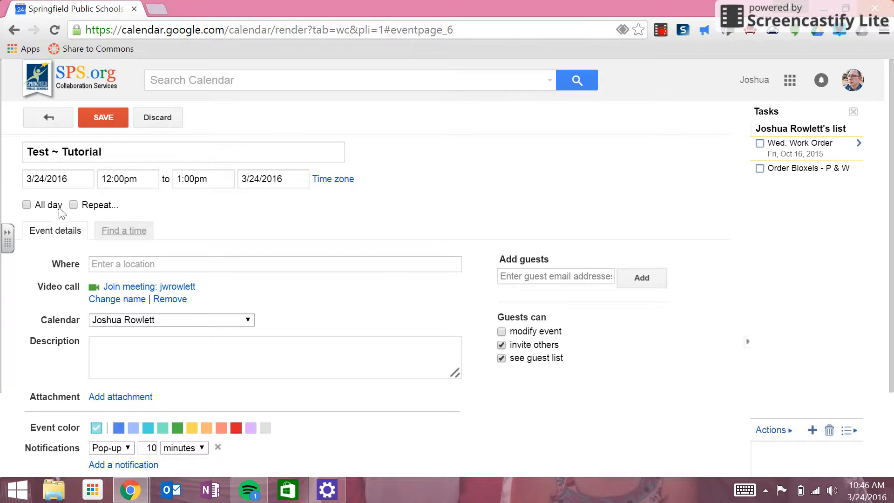
- Turn on repeating, weekly every 1 week on Thursday
click(73, 205)
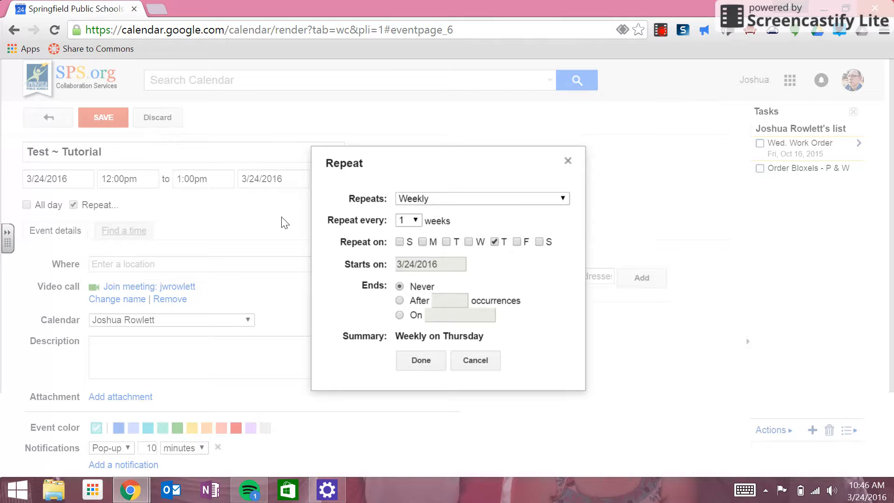
click(438, 199)
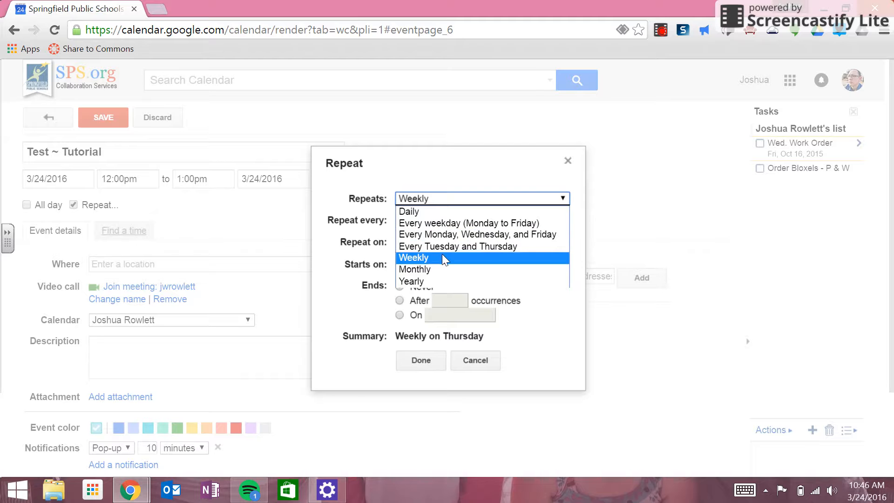
click(365, 218)
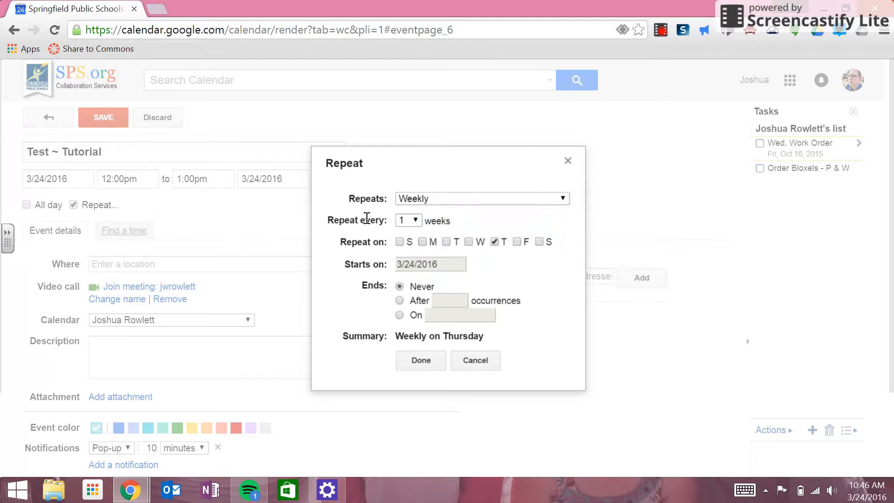
click(416, 225)
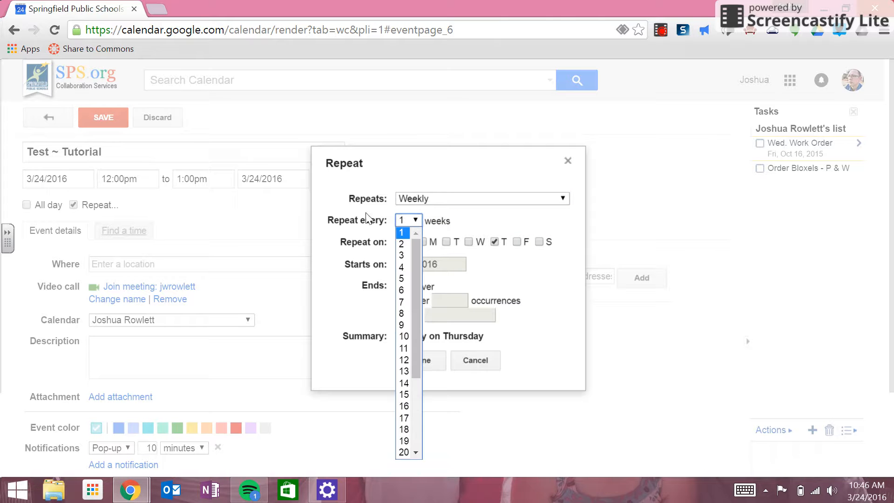
click(374, 221)
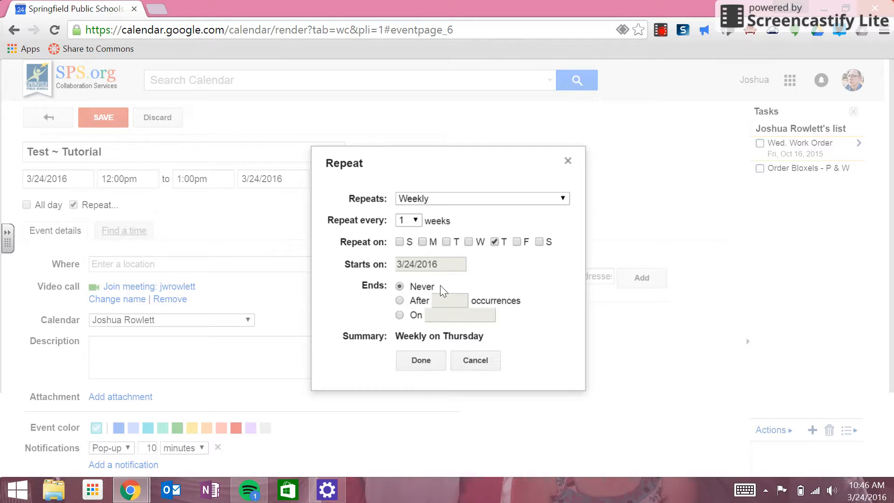
- End the weekly repeat after 3 occurrences and confirm the settings
click(400, 315)
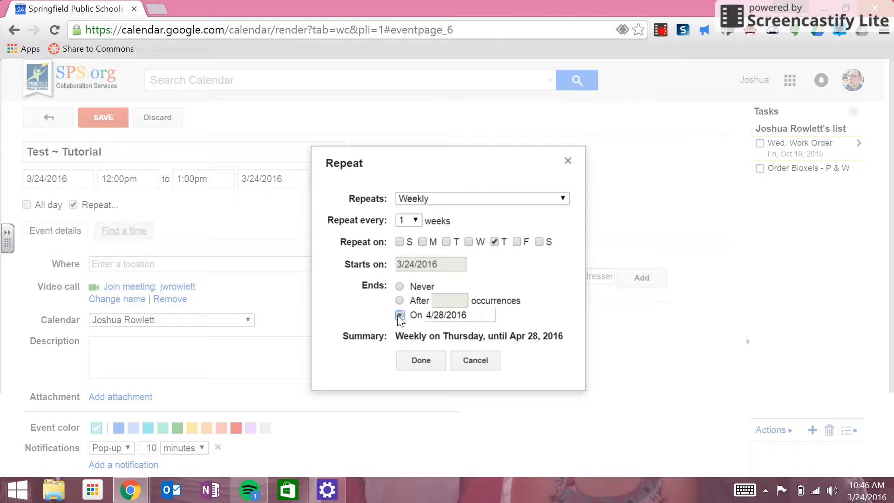
click(474, 314)
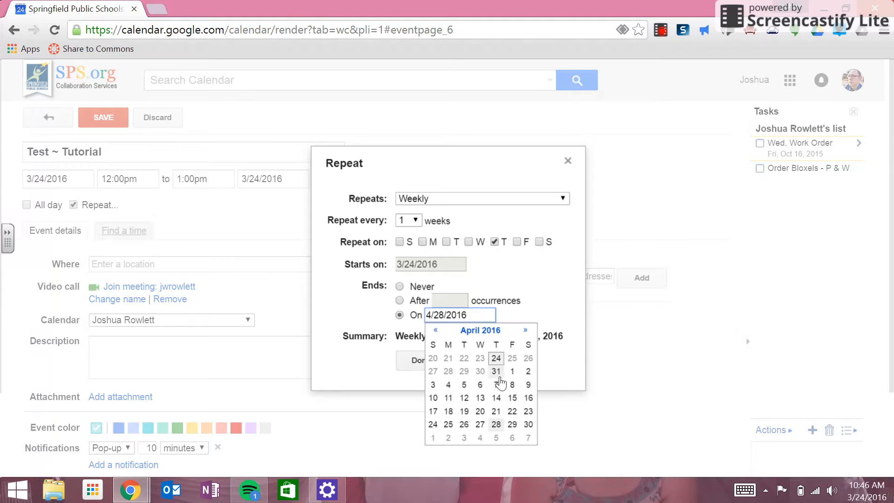
click(534, 303)
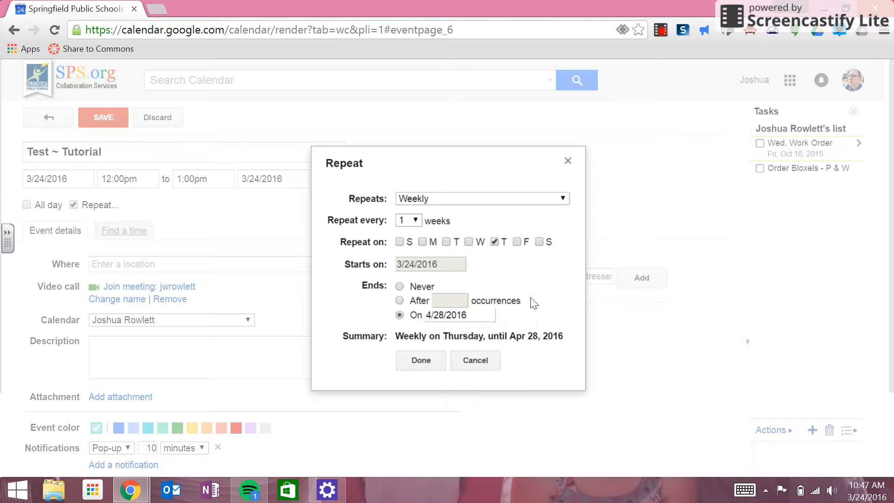
click(399, 300)
click(447, 298)
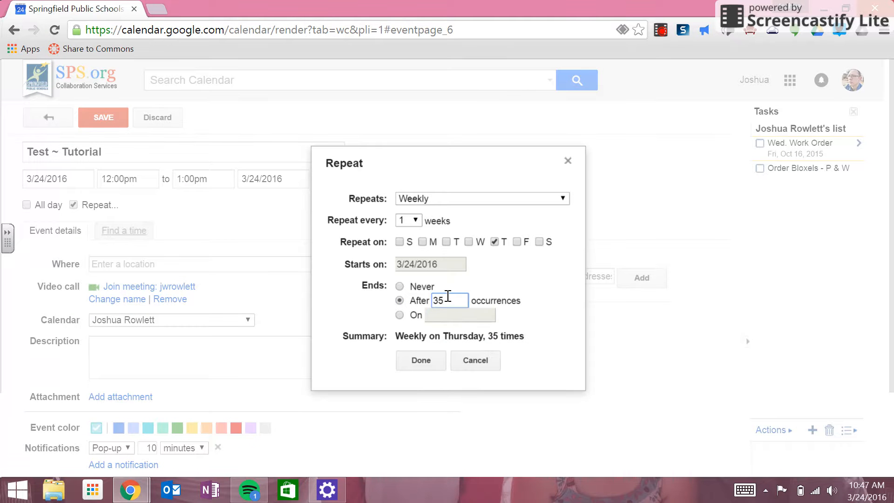
key(BackSpace)
click(428, 367)
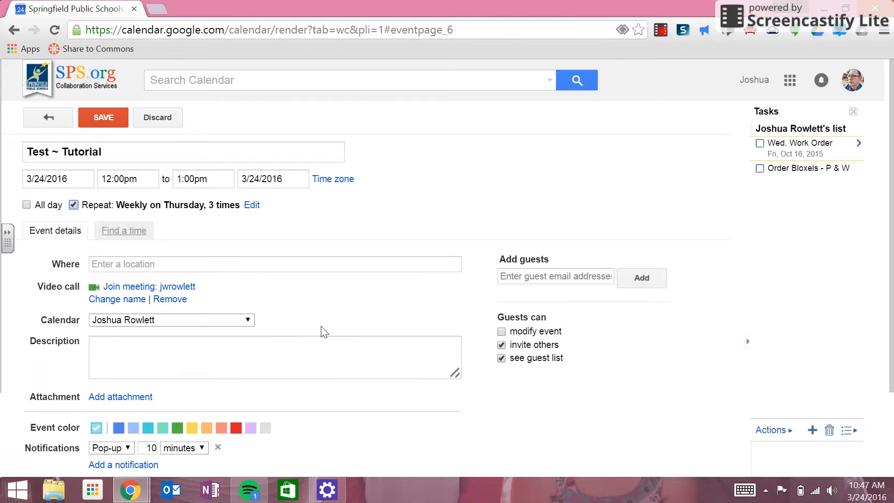
- Set the event location to Teft School, Springfield, MO
click(245, 267)
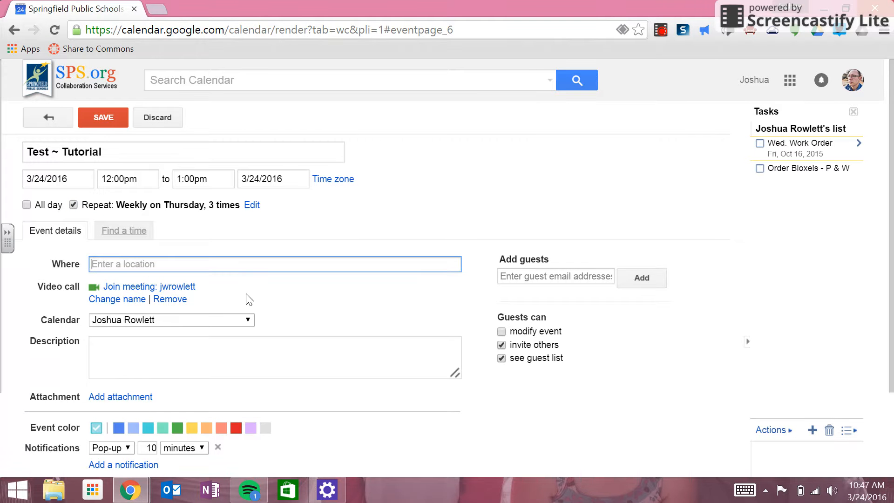
text(teft)
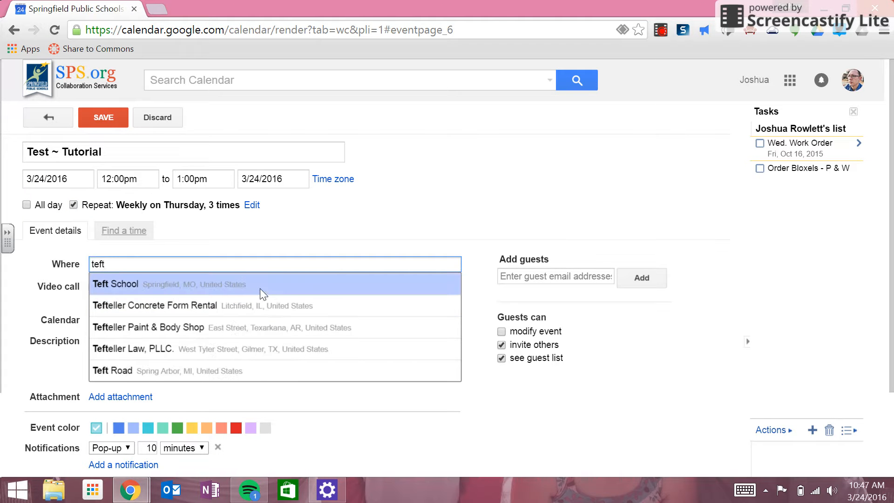
click(262, 286)
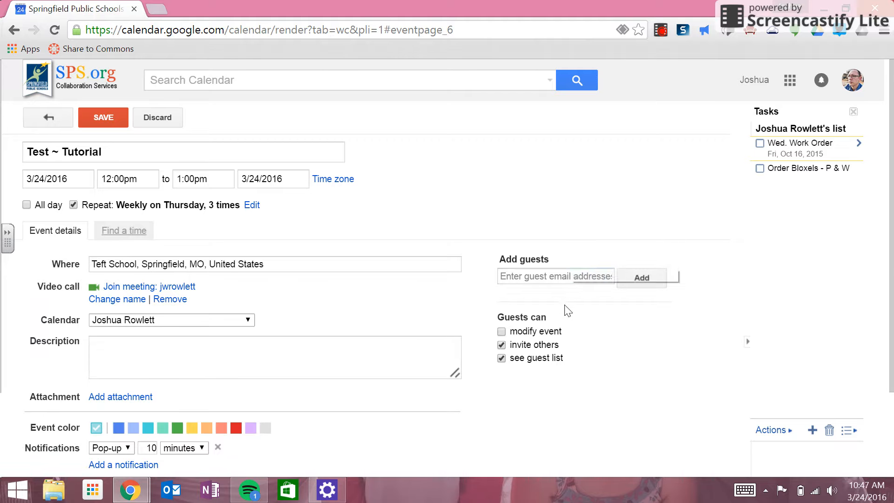
- Add the suggested directory contact as a guest
click(566, 278)
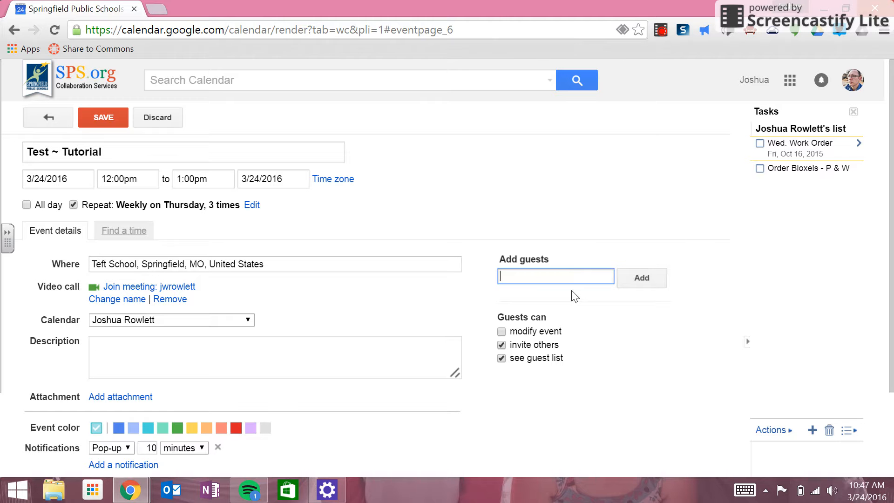
text(la)
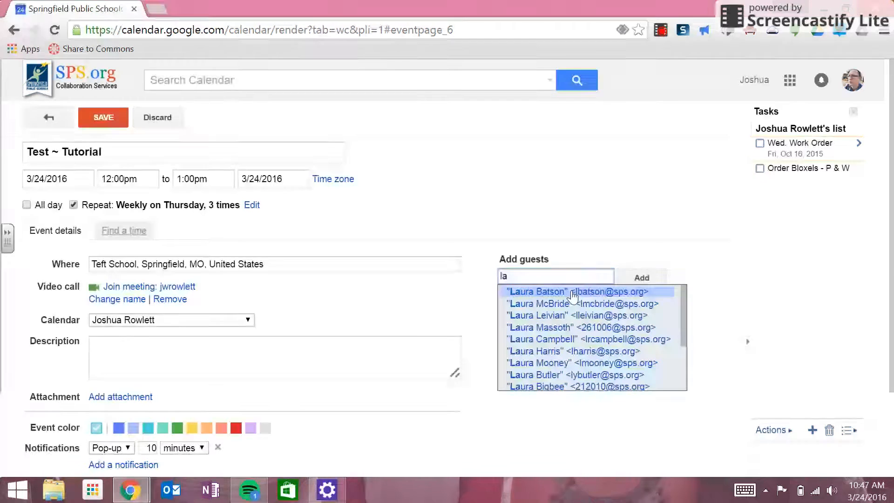
click(660, 295)
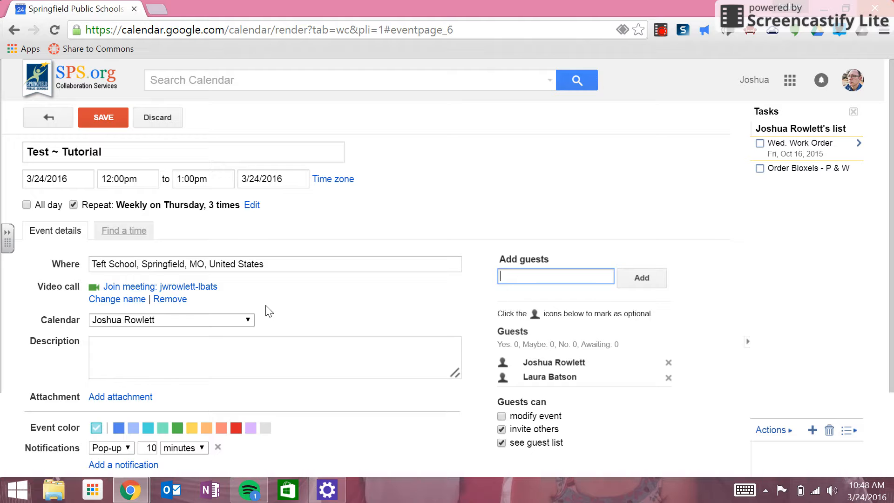
click(241, 321)
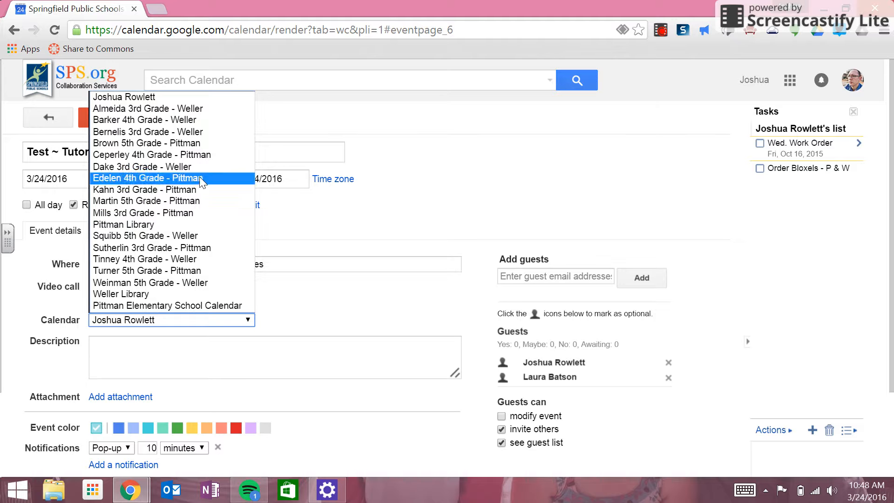
click(203, 96)
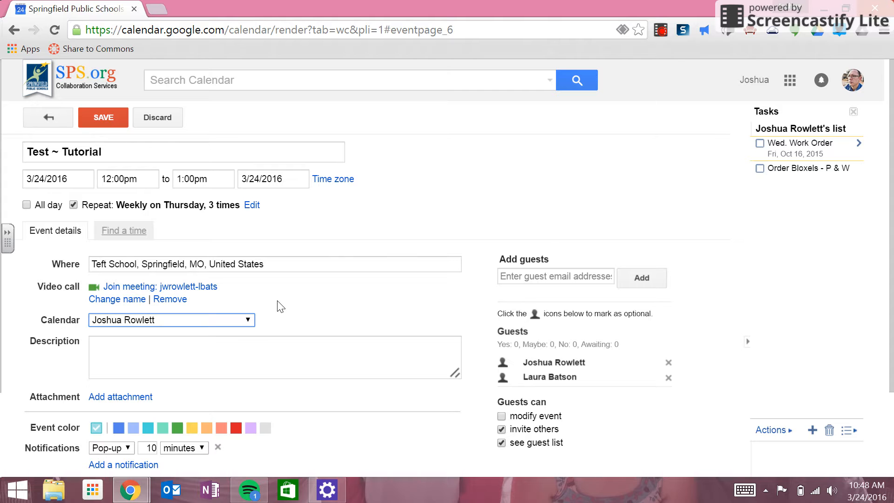
click(230, 345)
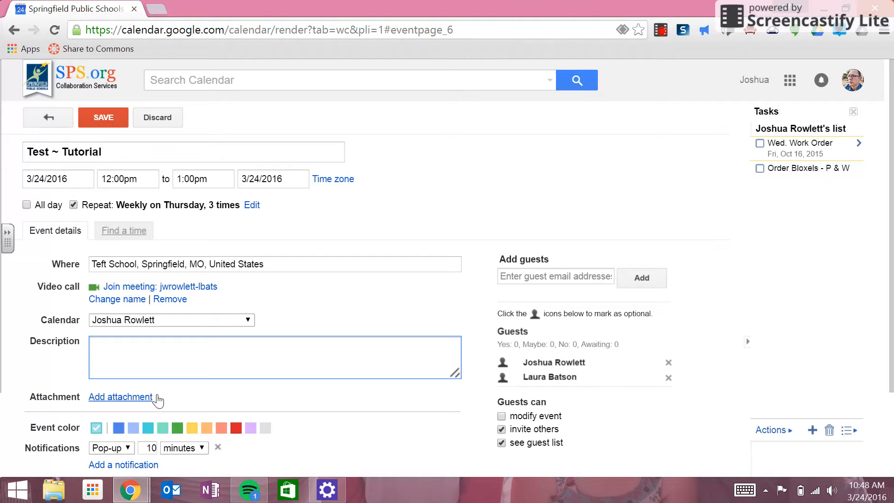
- Set the event colour to bold green
scroll(285, 401, down, 3)
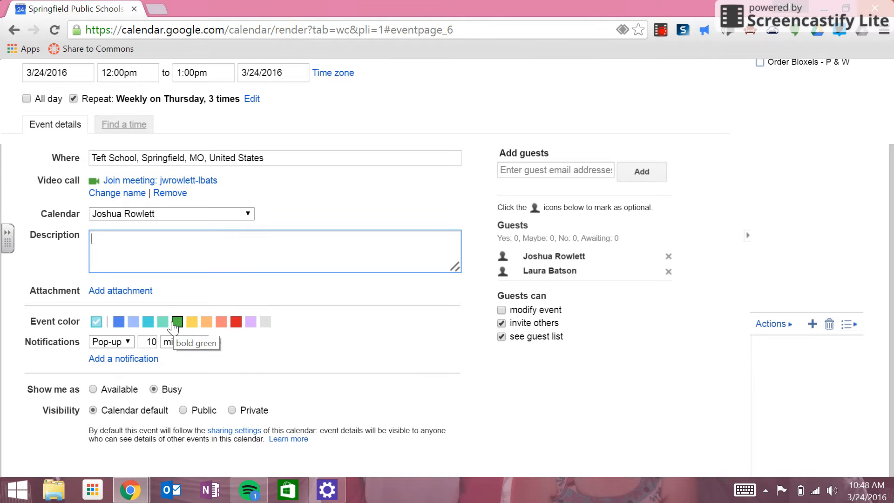
click(174, 323)
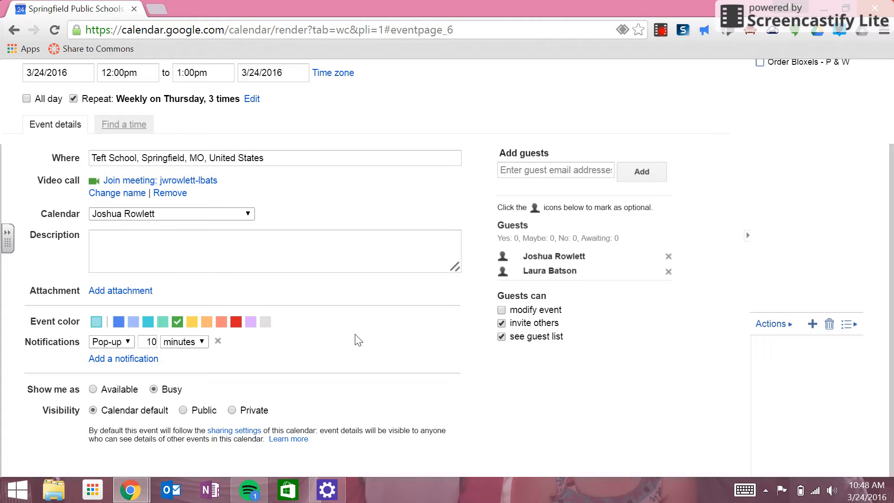
- Change the notification to an Email sent 1 day before the event
click(129, 345)
click(120, 356)
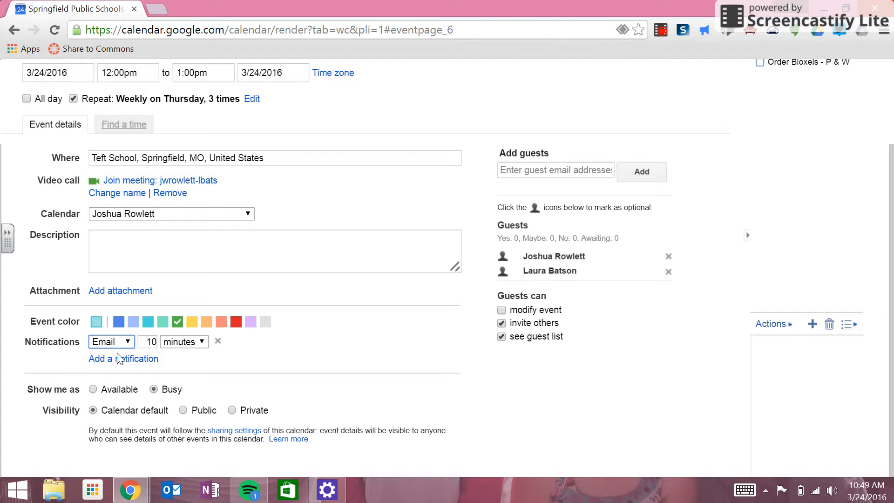
click(192, 343)
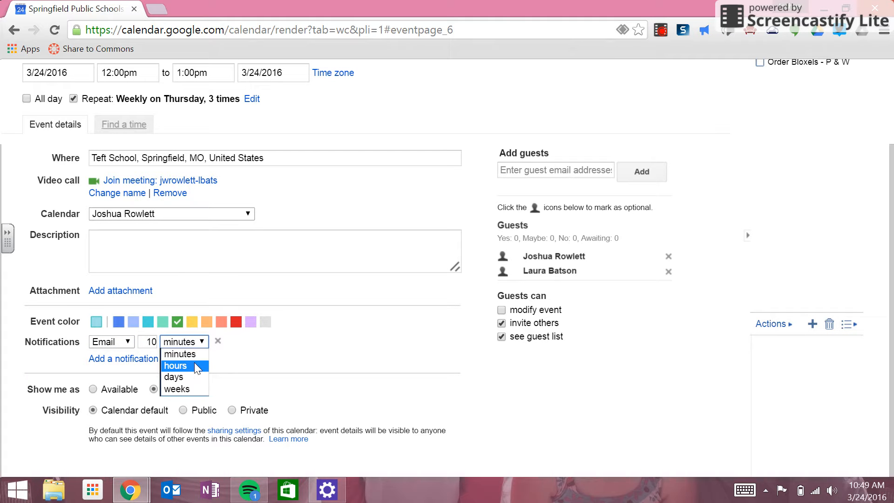
click(152, 341)
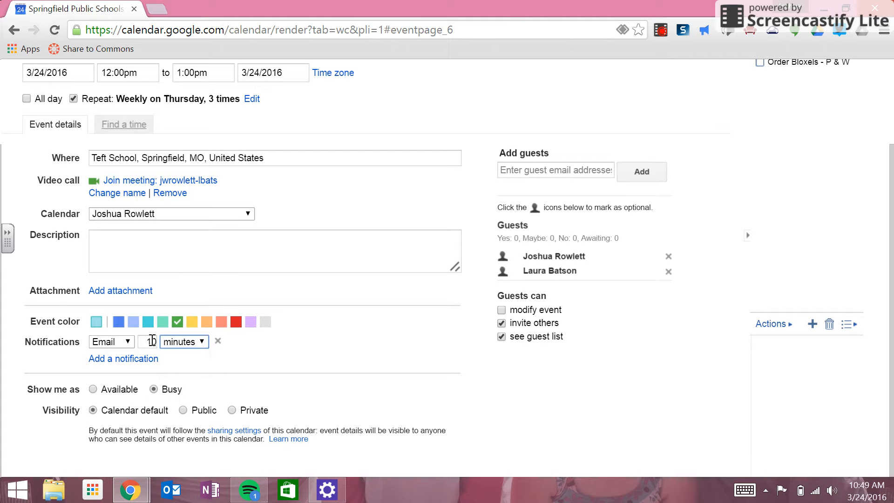
key(BackSpace)
click(187, 341)
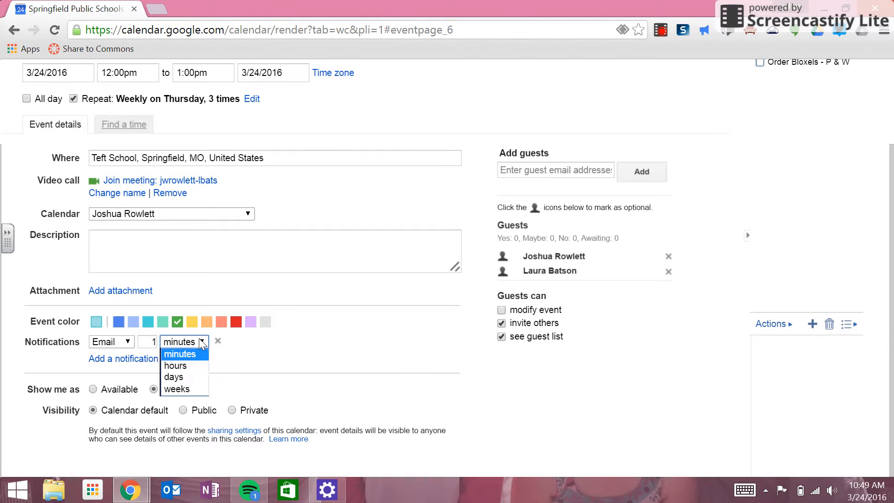
click(191, 378)
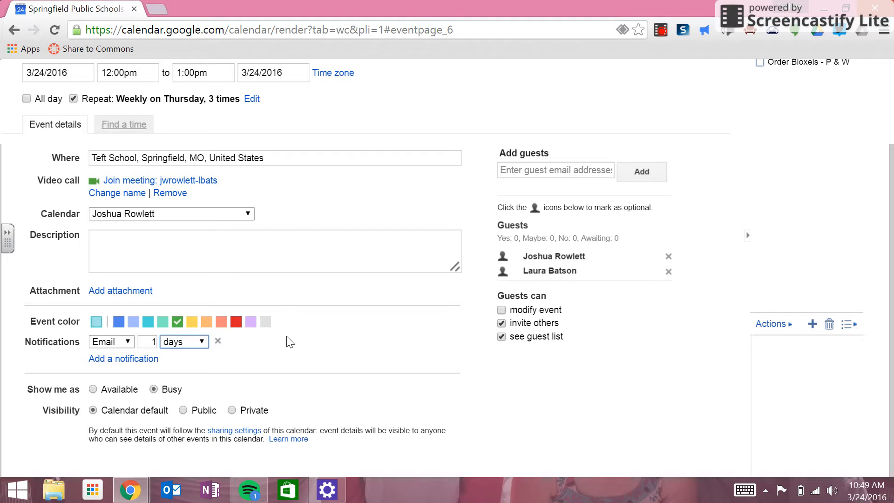
scroll(260, 356, up, 3)
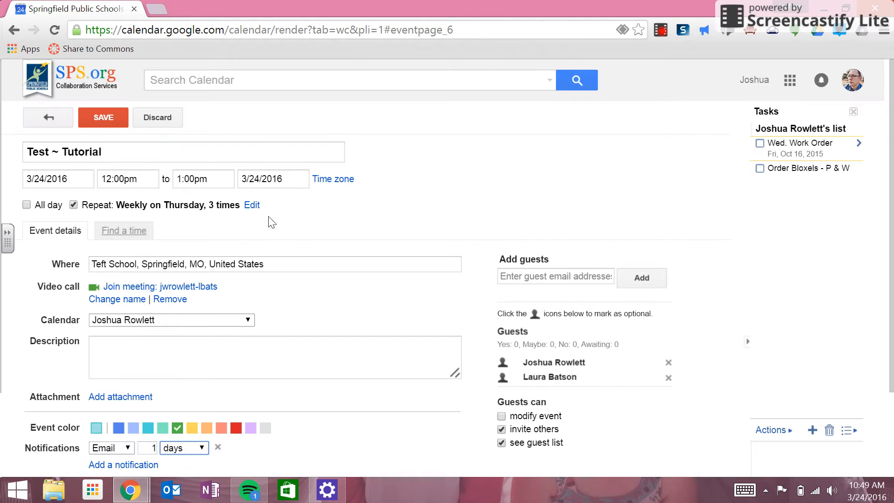
- Save Test ~ Tutorial, choosing Don't send for the guest invitations
click(117, 119)
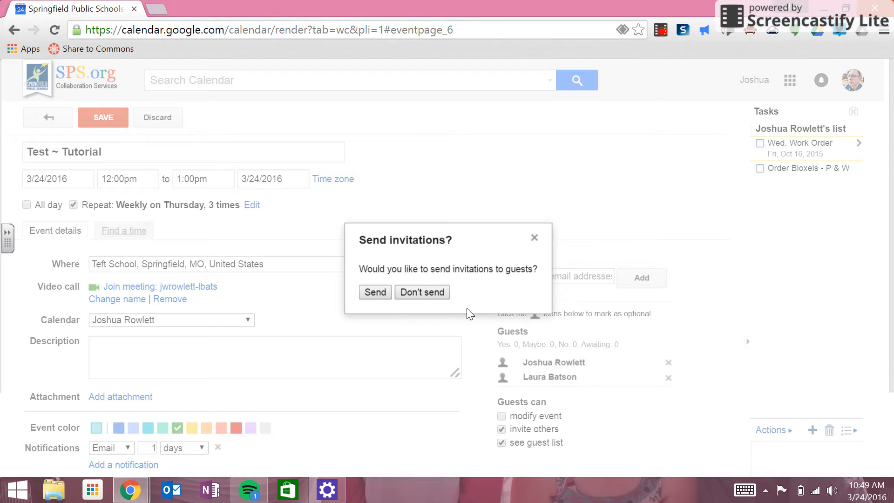
click(445, 294)
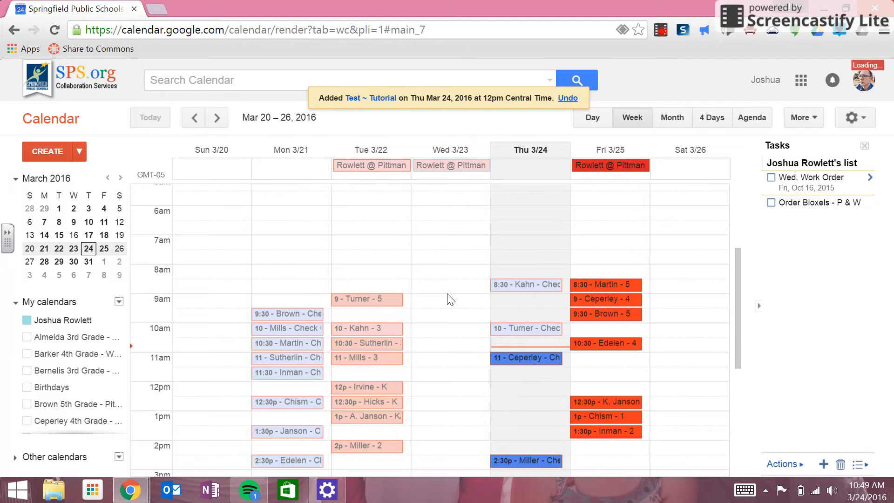
scroll(463, 360, down, 3)
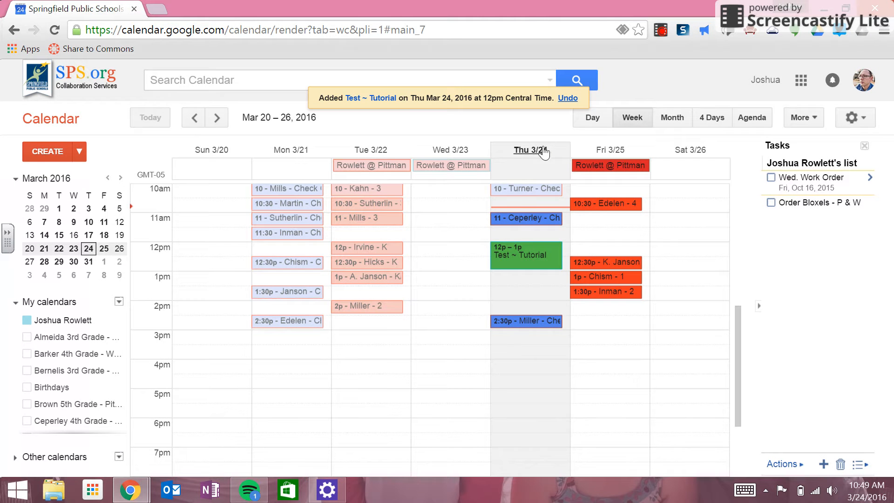
click(551, 261)
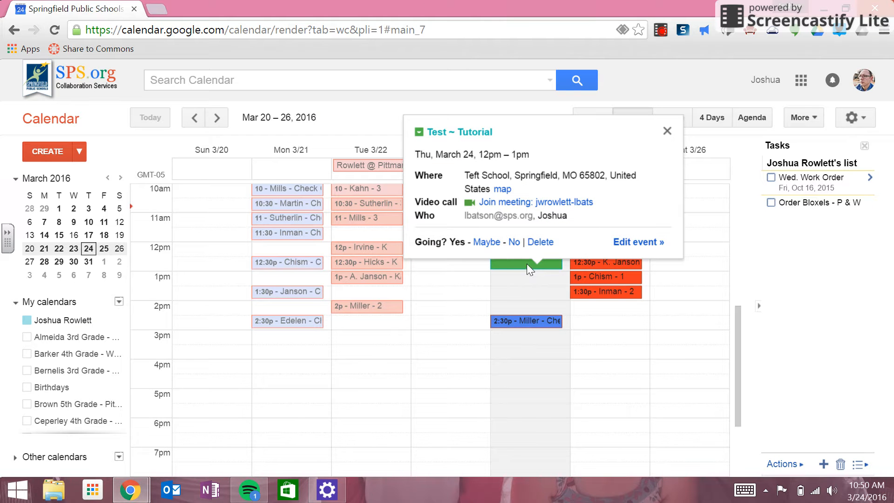
click(474, 288)
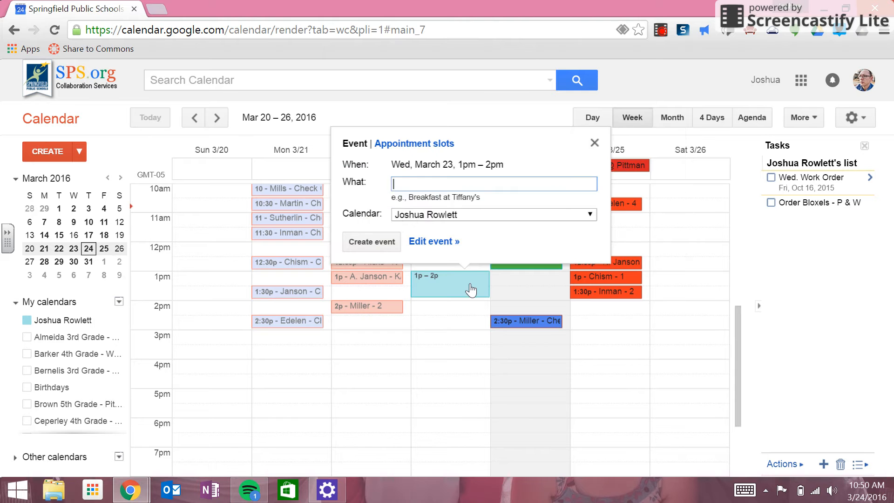
click(594, 143)
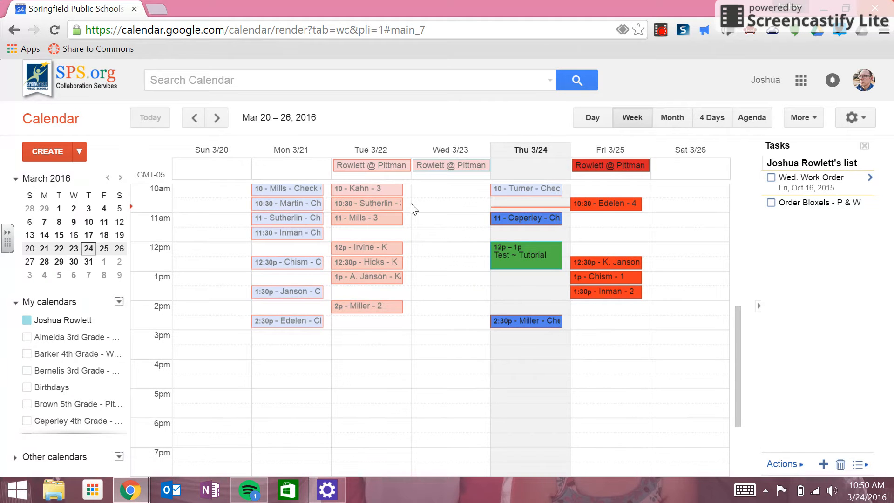
scroll(432, 228, up, 3)
scroll(432, 228, down, 3)
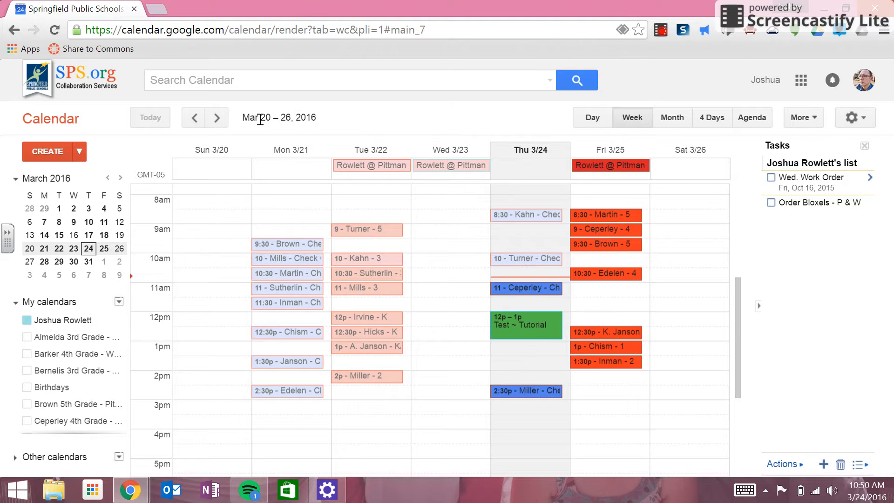
click(217, 118)
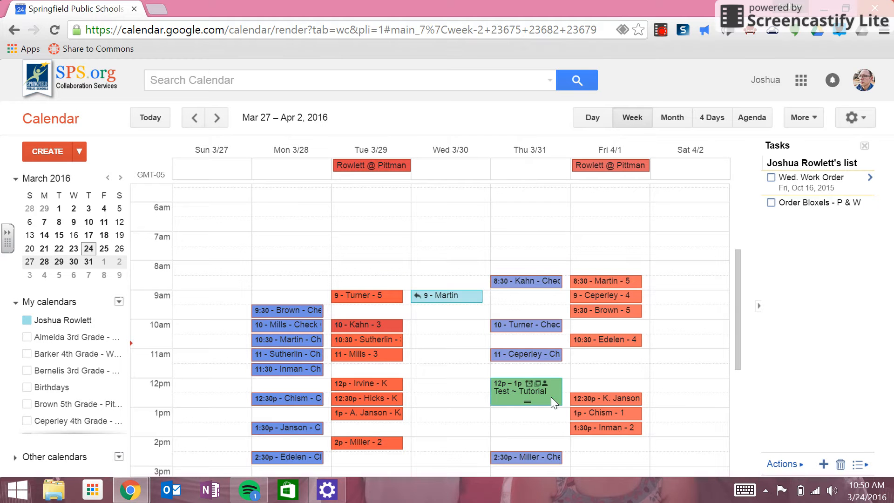
click(217, 119)
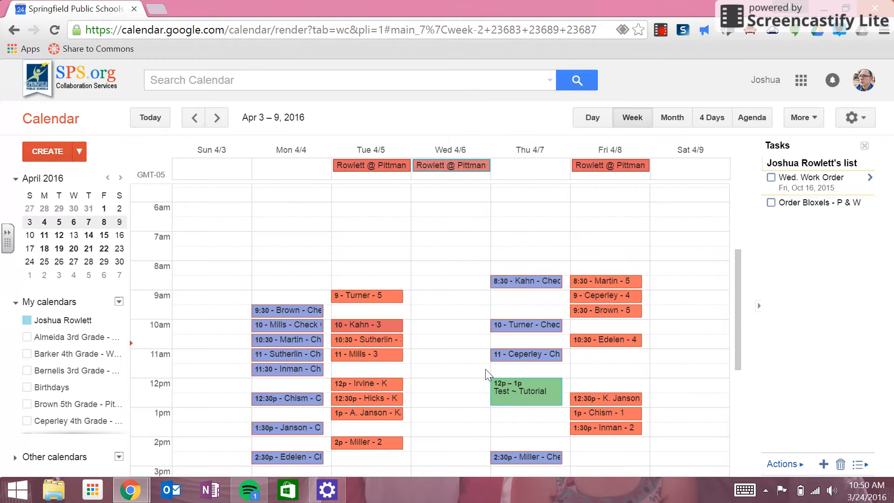
click(217, 119)
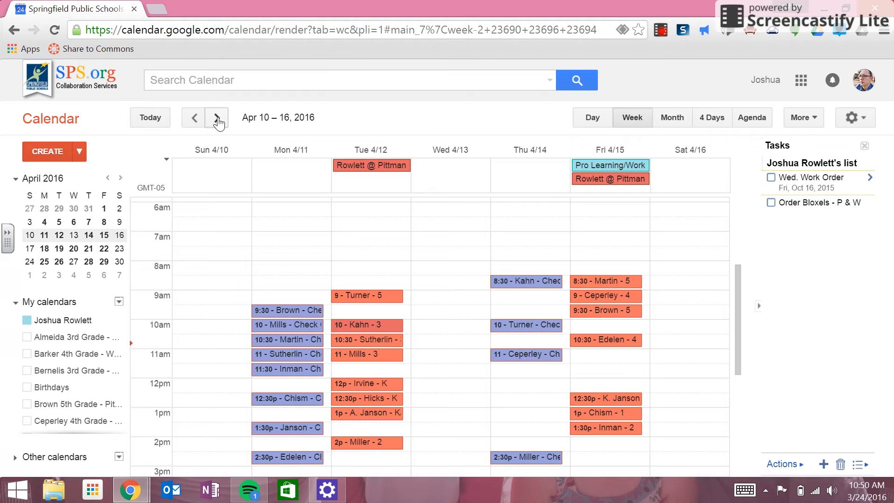
click(194, 122)
click(194, 121)
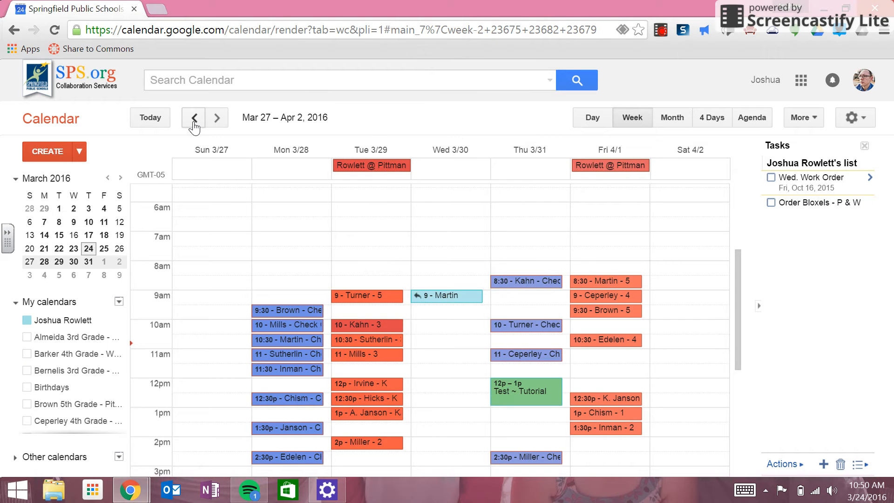
click(194, 122)
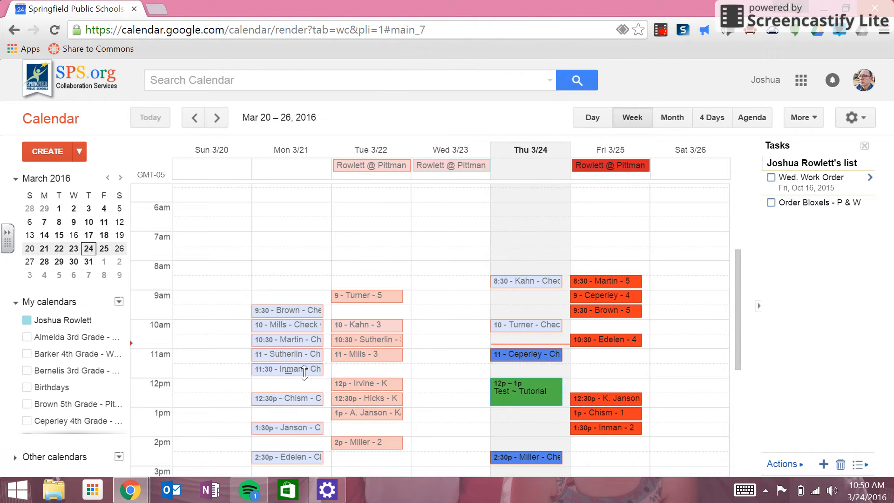